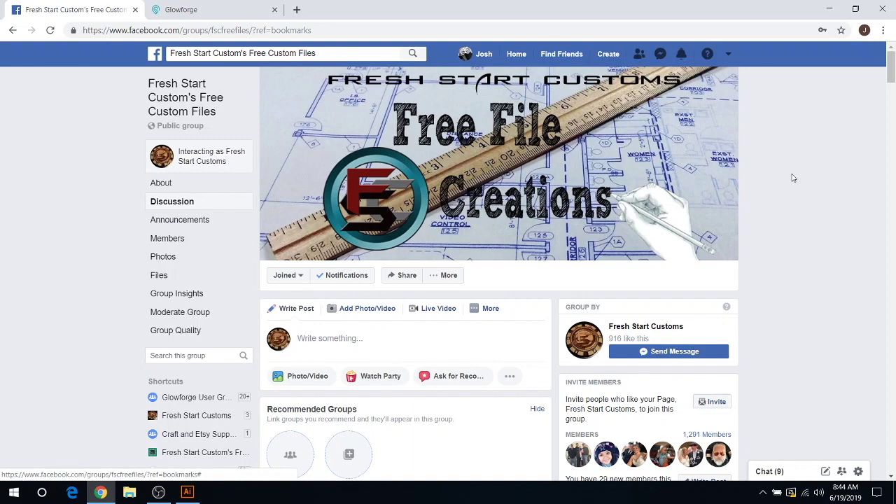
- Scroll the Facebook group feed down until the 'Friends are' Ai file post appears
scroll(793, 178, down, 2)
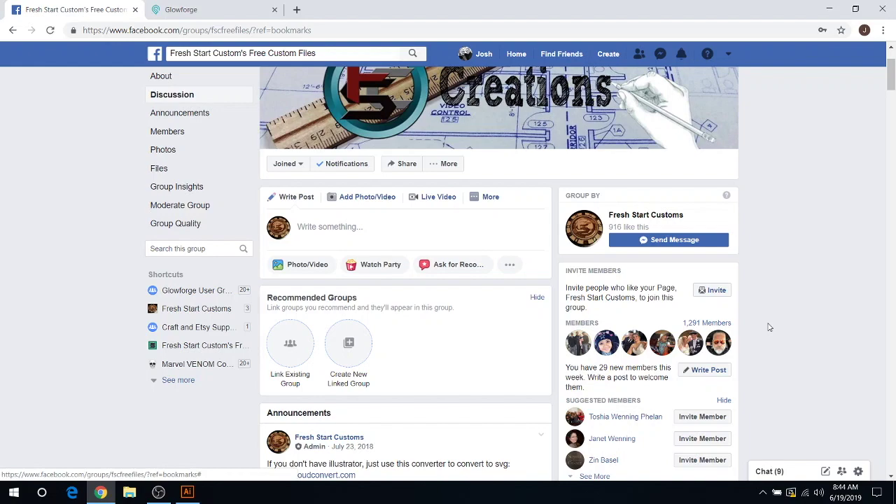
scroll(769, 327, down, 3)
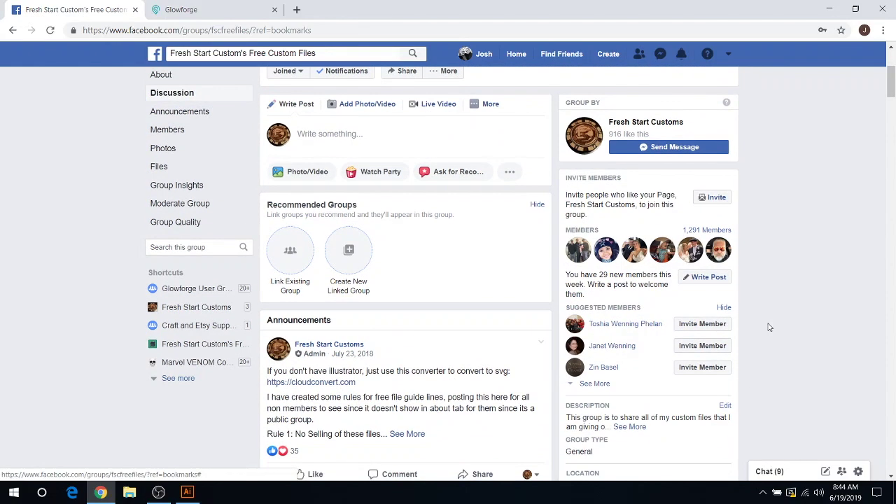
scroll(770, 327, down, 2)
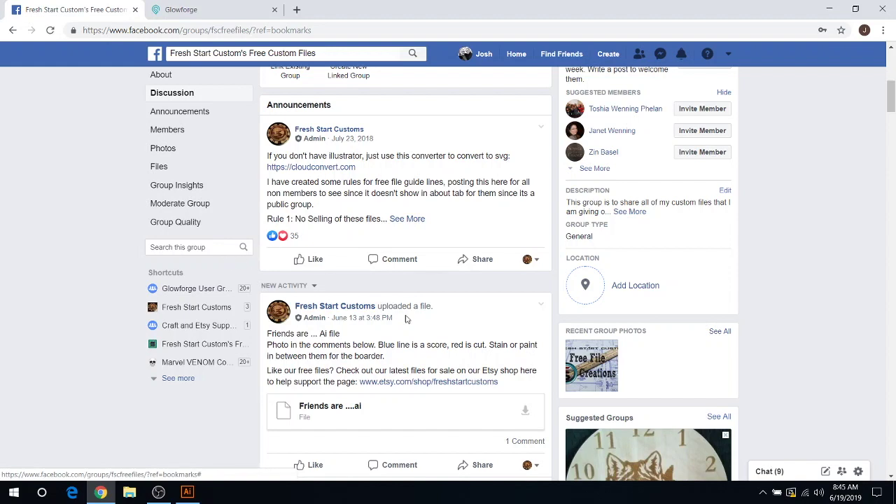
- Find the 'Friends are' attachment, download the Ai file and open it in Illustrator
scroll(439, 322, down, 1)
scroll(438, 323, down, 1)
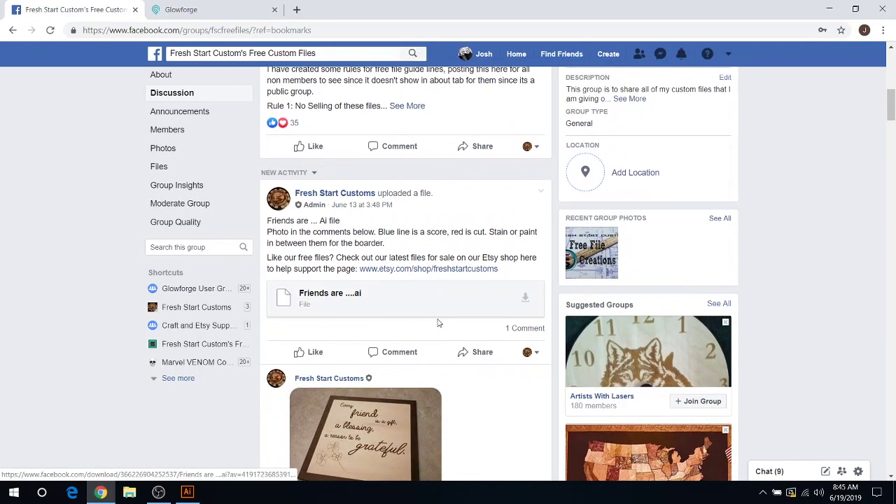
scroll(438, 323, down, 1)
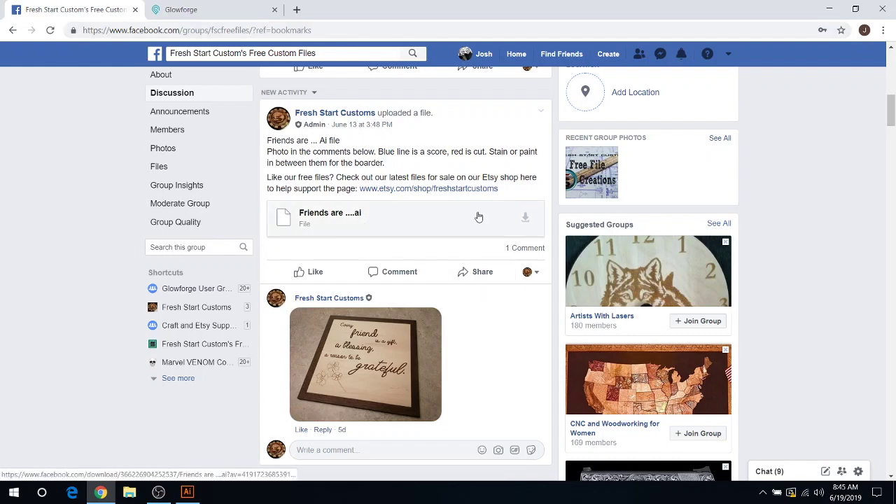
scroll(482, 259, up, 2)
scroll(479, 216, down, 2)
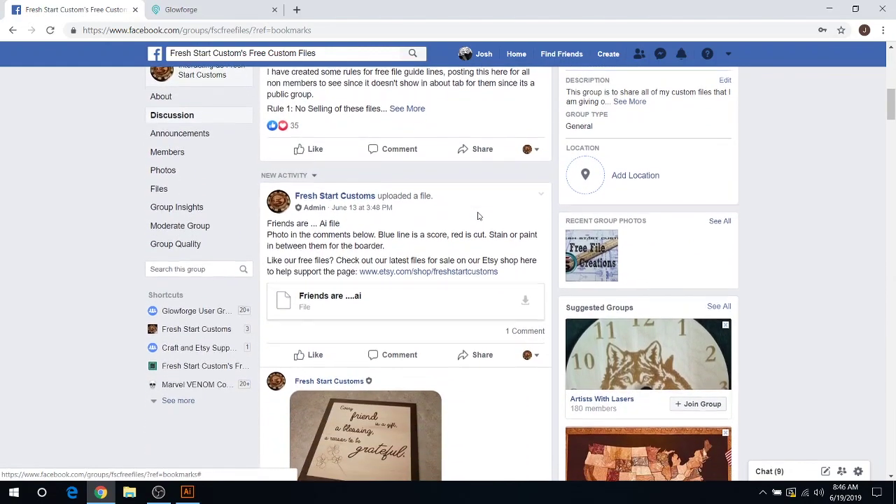
scroll(478, 216, down, 5)
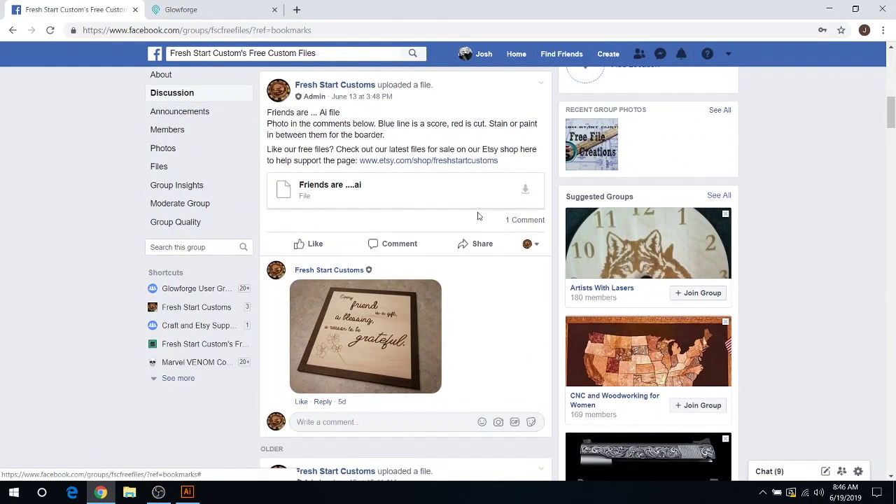
scroll(479, 216, down, 3)
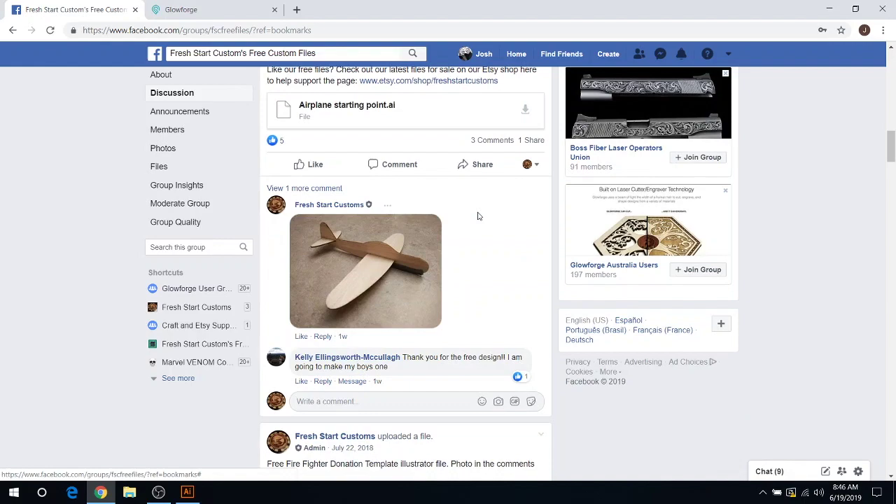
scroll(478, 216, up, 6)
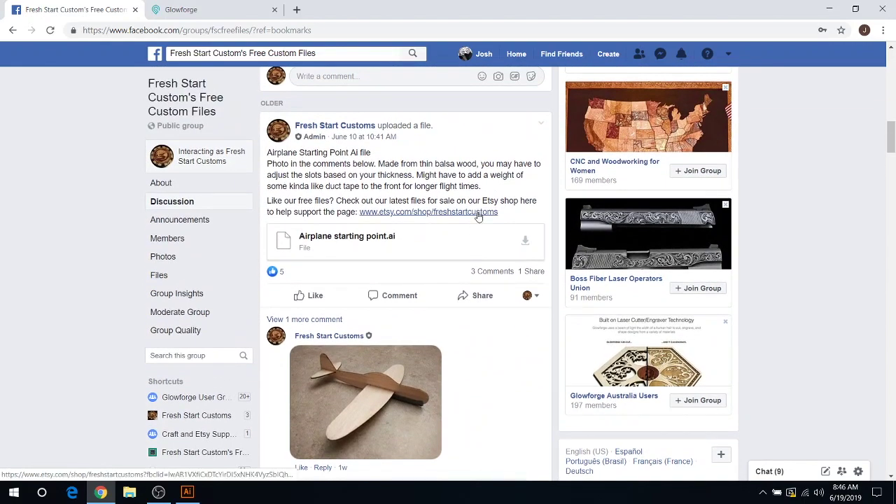
scroll(478, 216, up, 1)
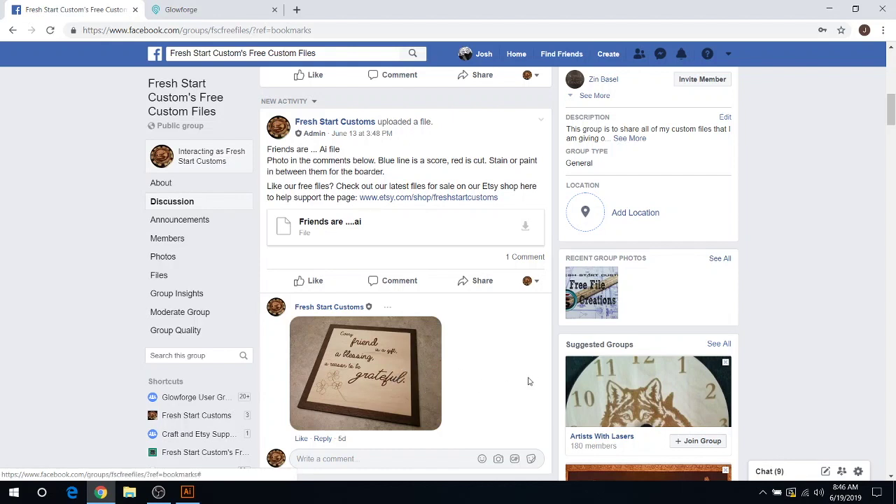
click(526, 229)
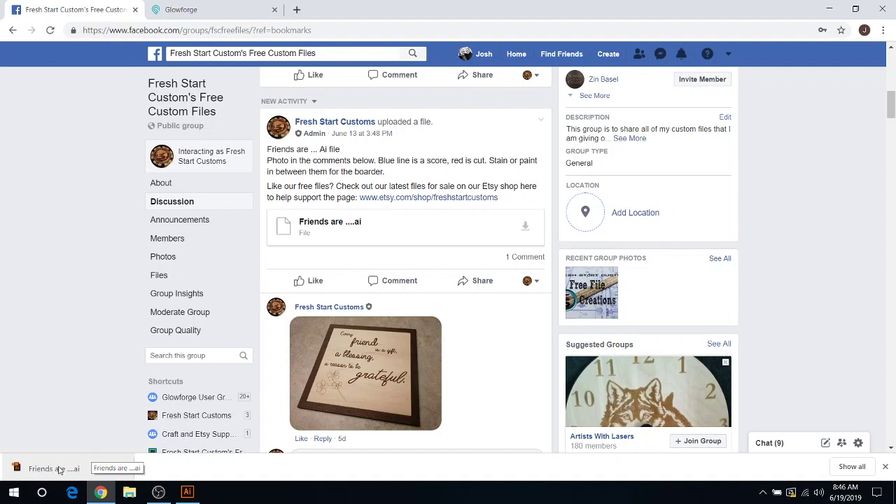
click(61, 470)
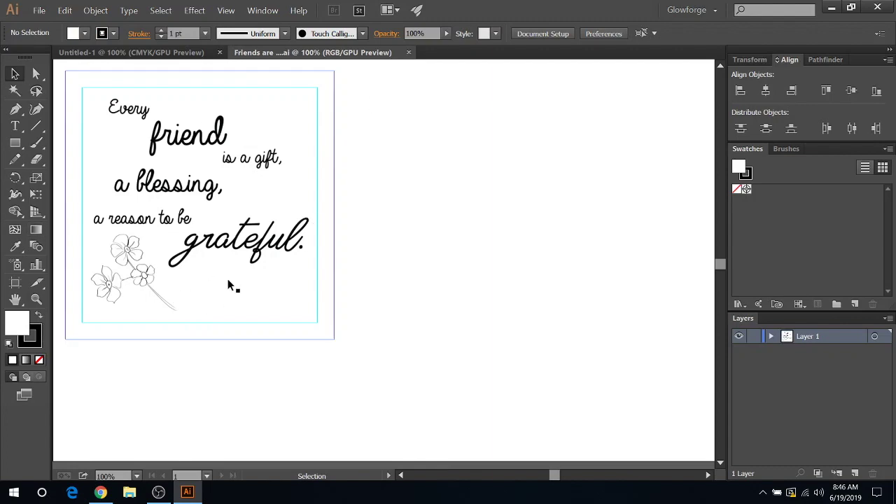
click(39, 12)
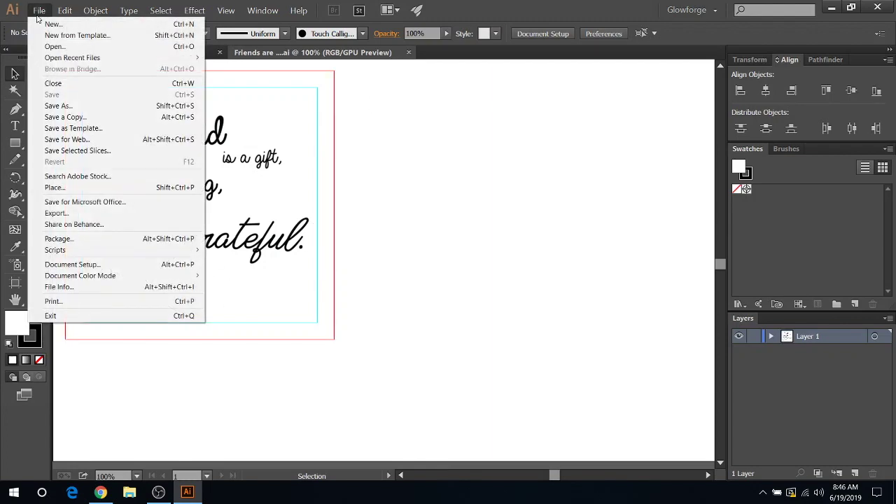
click(70, 104)
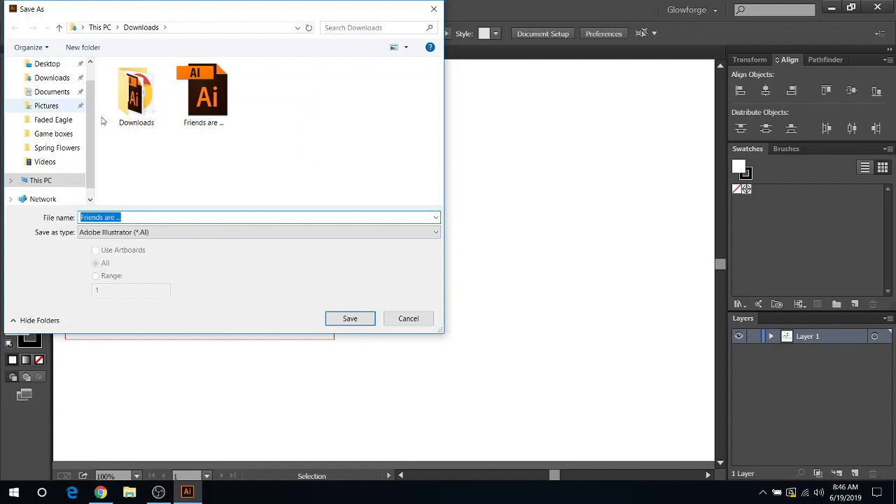
click(230, 232)
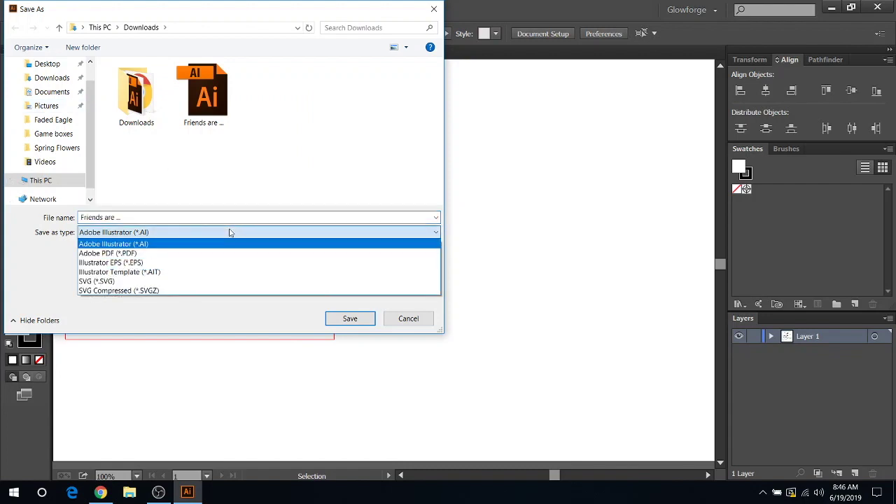
click(223, 281)
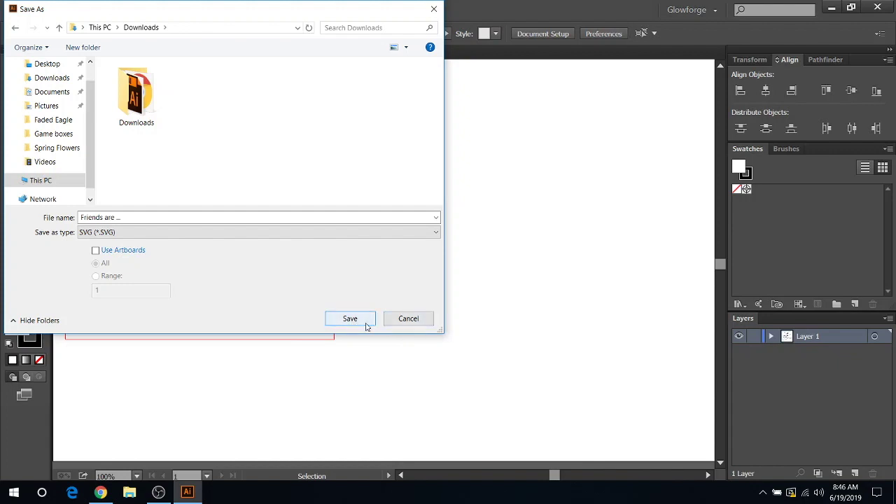
click(420, 322)
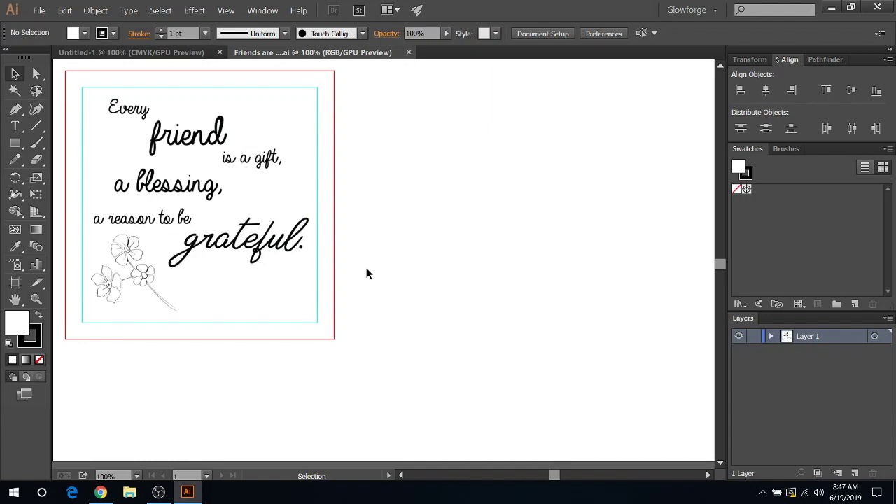
- Re-download the 'Friends are' Ai file and show it in the Downloads folder
click(101, 493)
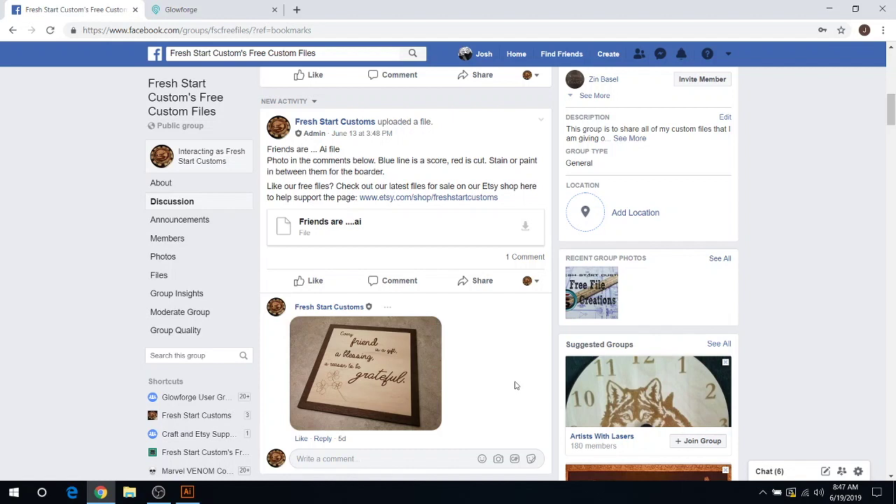
click(524, 230)
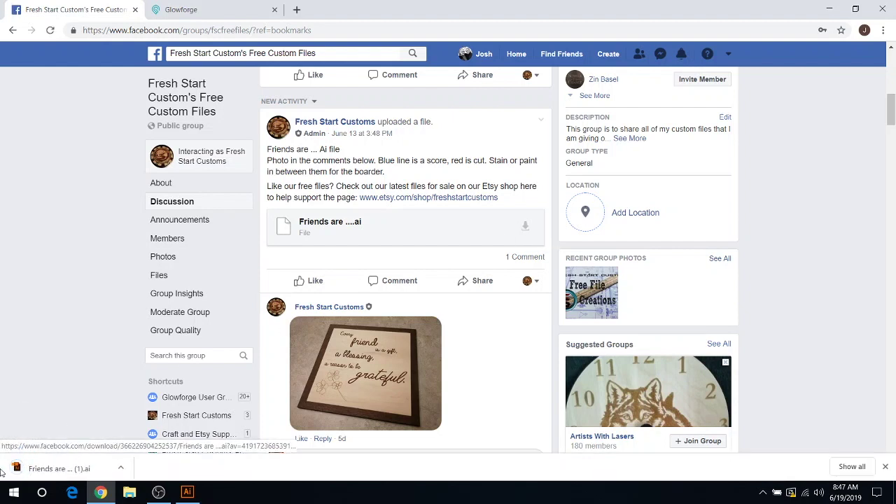
click(121, 469)
click(185, 427)
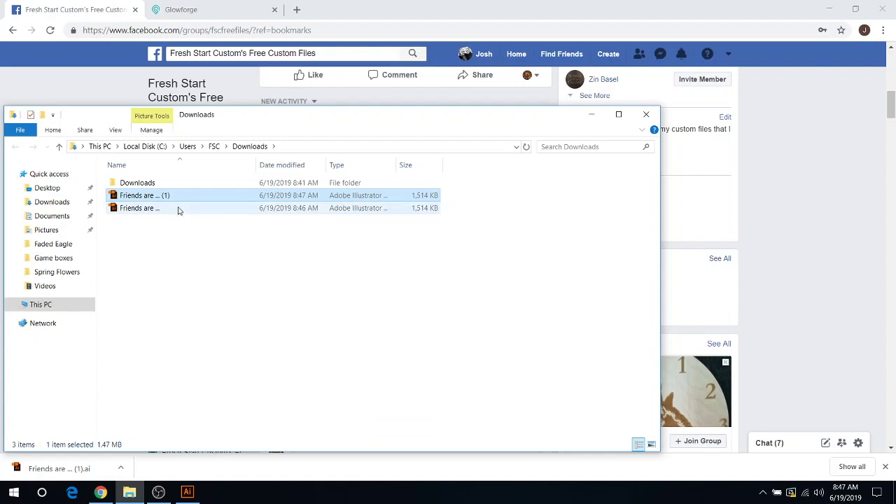
click(780, 200)
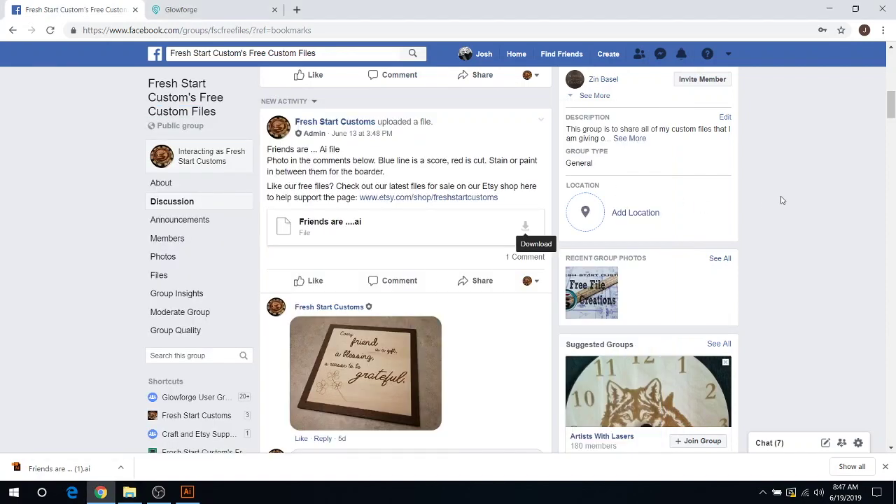
scroll(411, 145, up, 3)
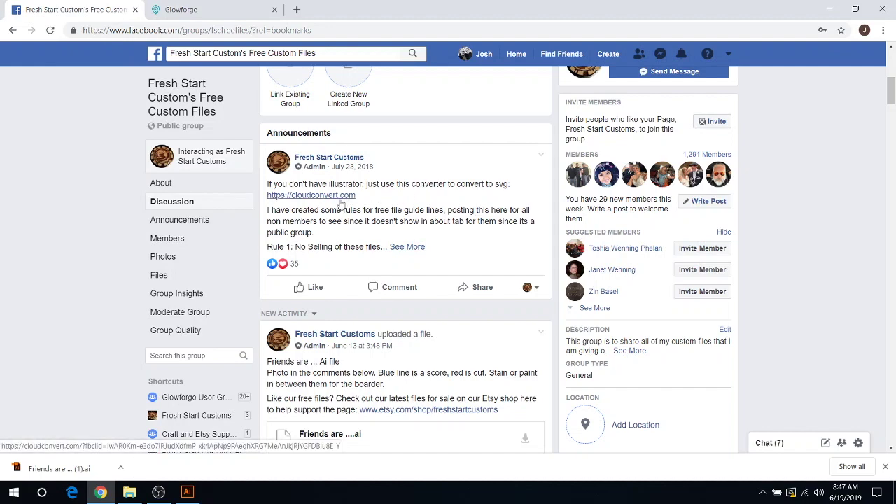
- On CloudConvert, remove the old conversion and pick 'Friends are (1)' from this computer
click(341, 196)
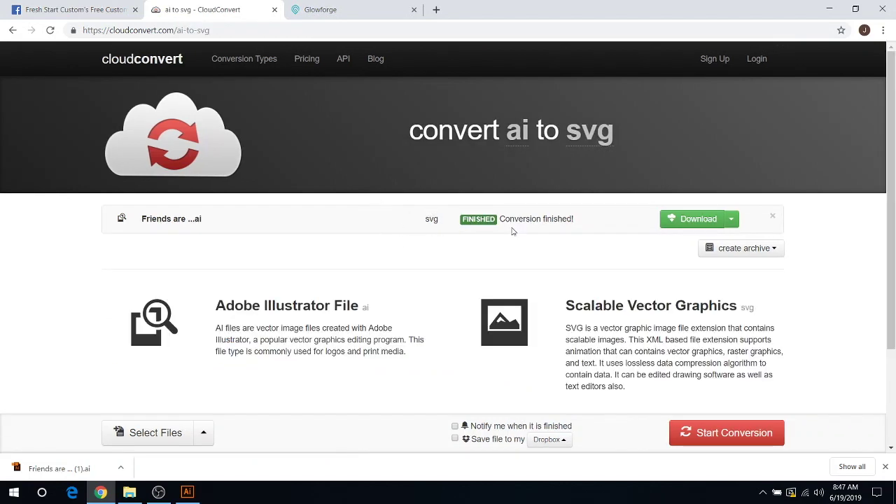
click(773, 217)
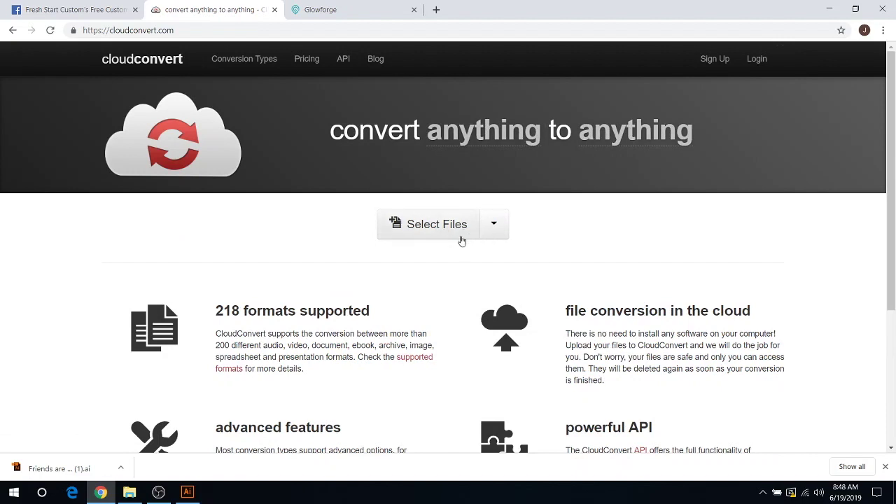
click(504, 226)
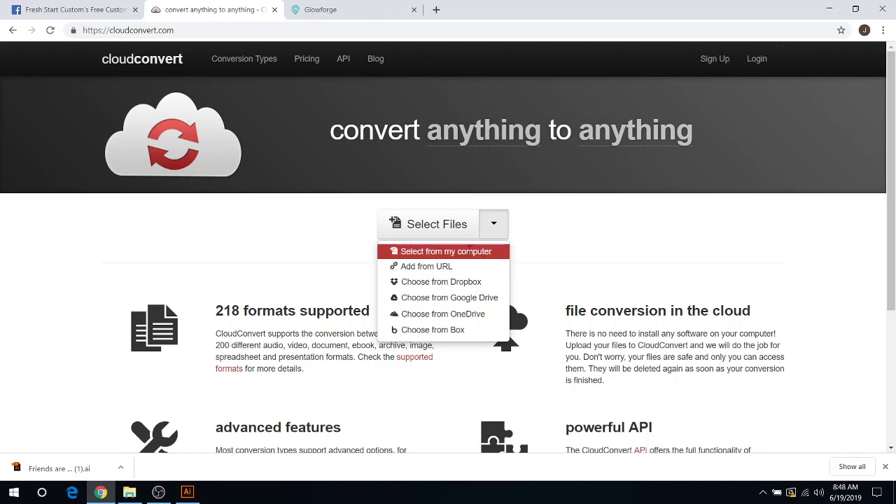
click(469, 252)
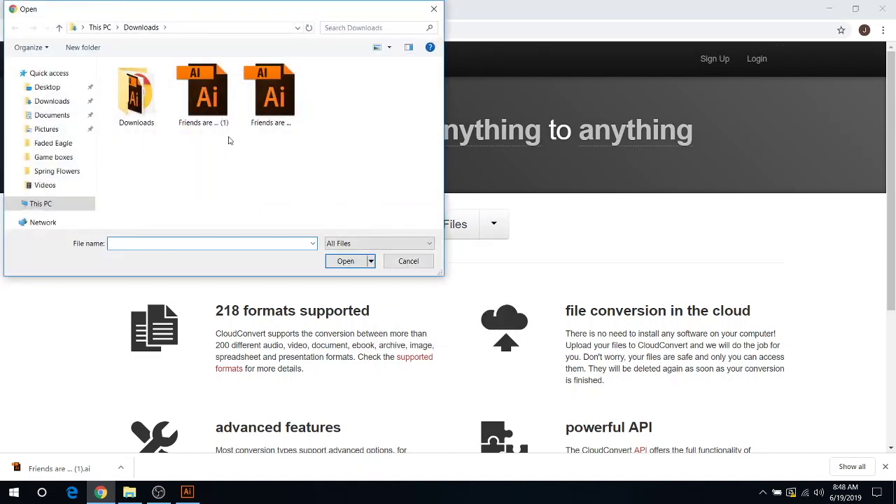
click(206, 109)
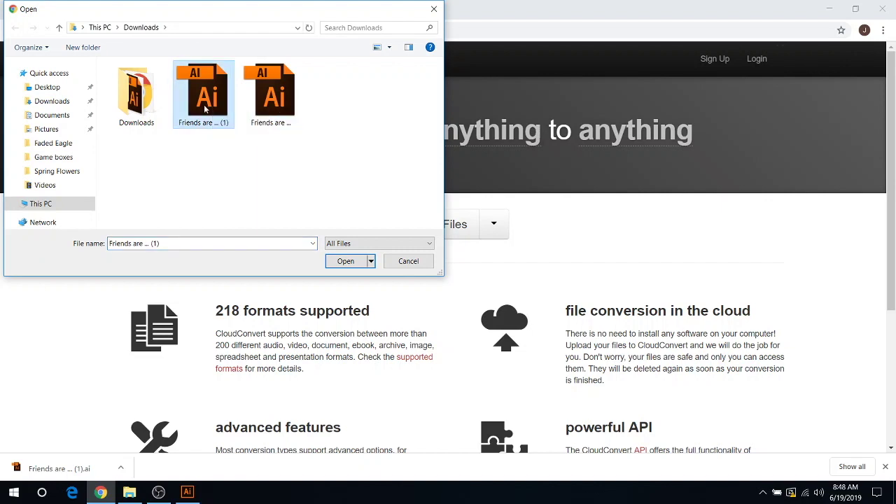
- Load the 'Friends are (1)' file and set its output format to vector svg
click(346, 262)
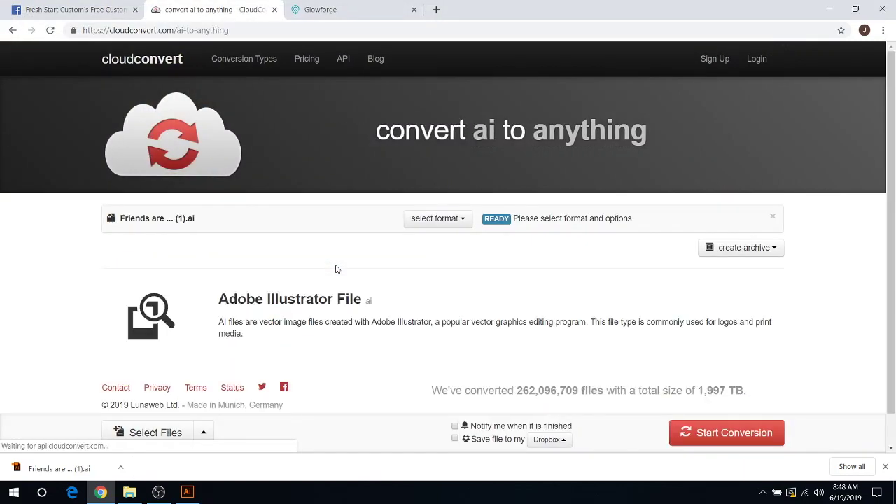
click(454, 223)
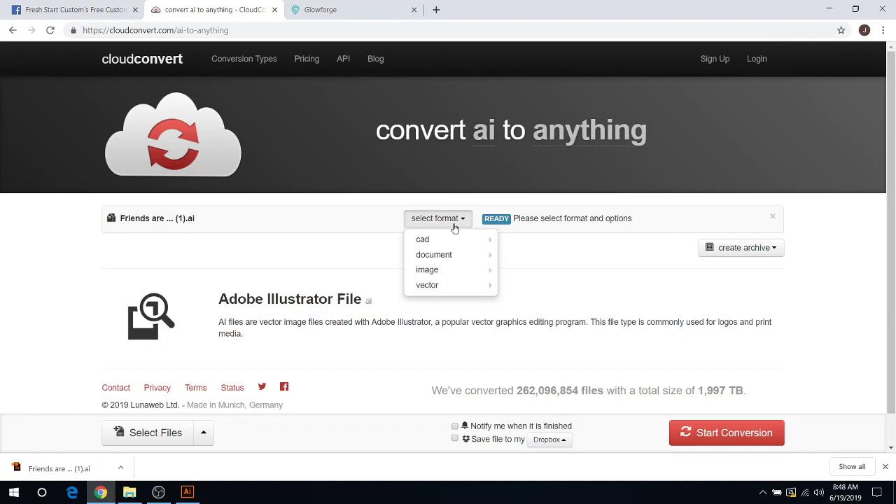
mouse_move(456, 241)
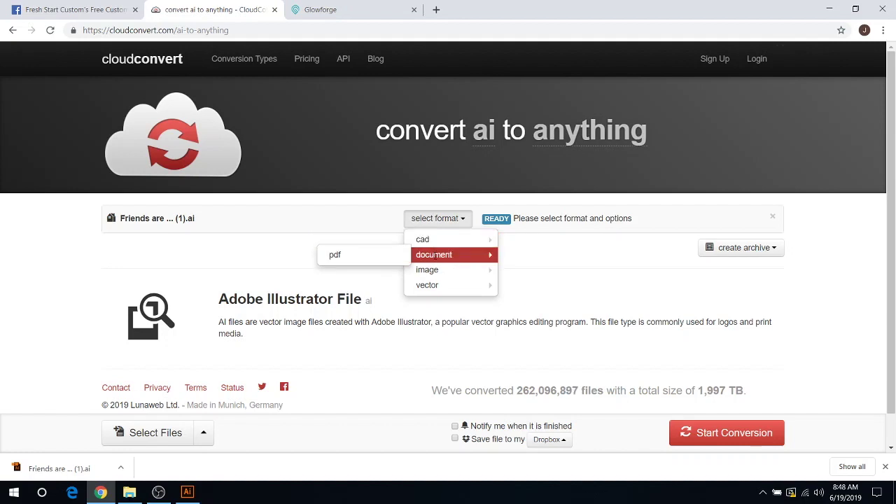
mouse_move(441, 283)
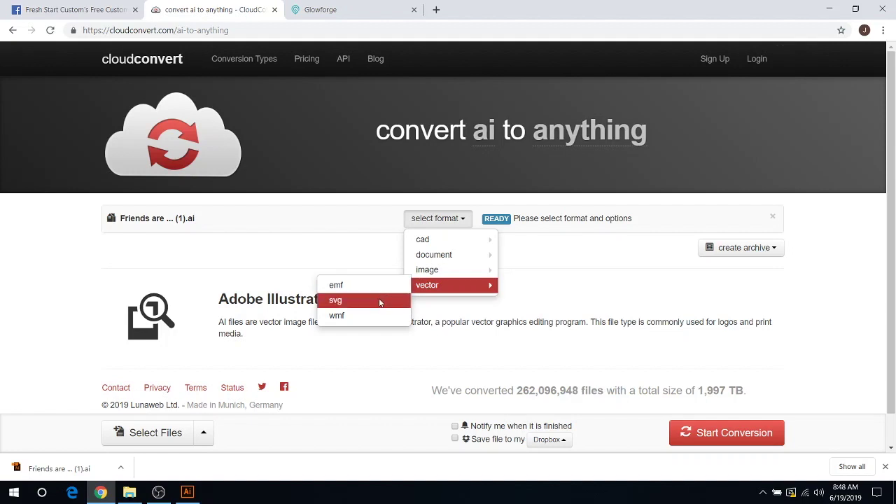
click(380, 300)
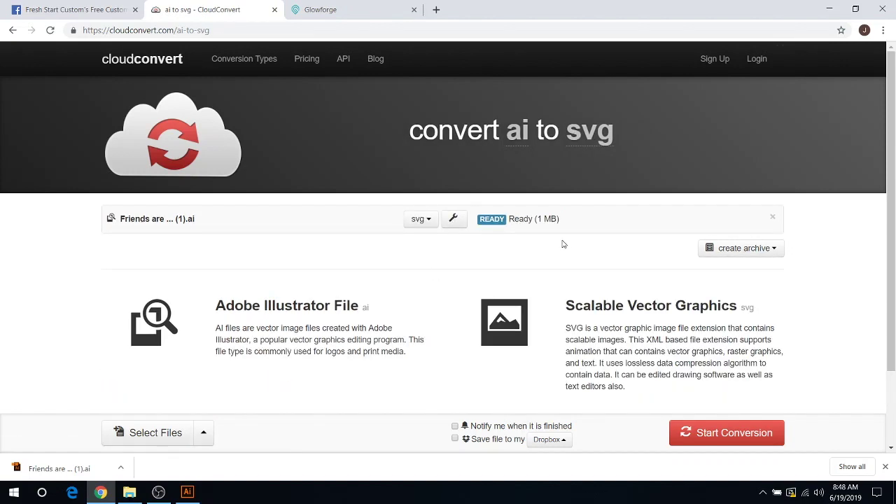
- Run the AI-to-SVG conversion and download the resulting svg file
click(712, 436)
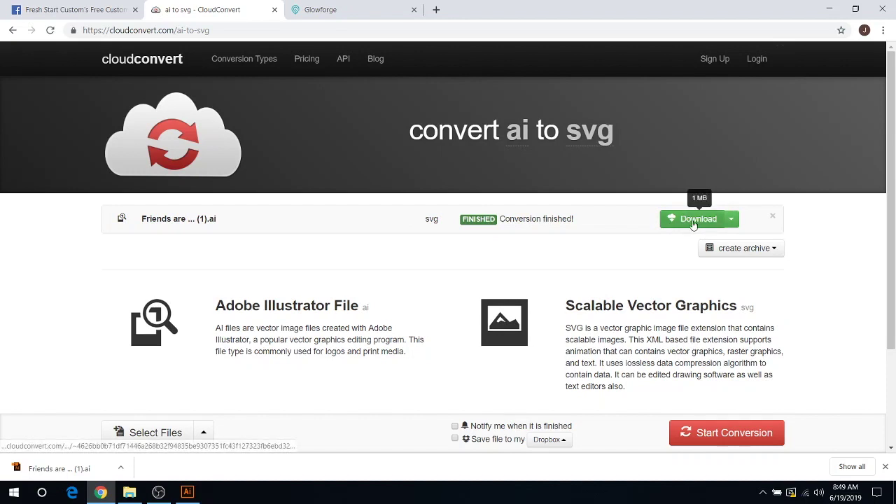
click(693, 221)
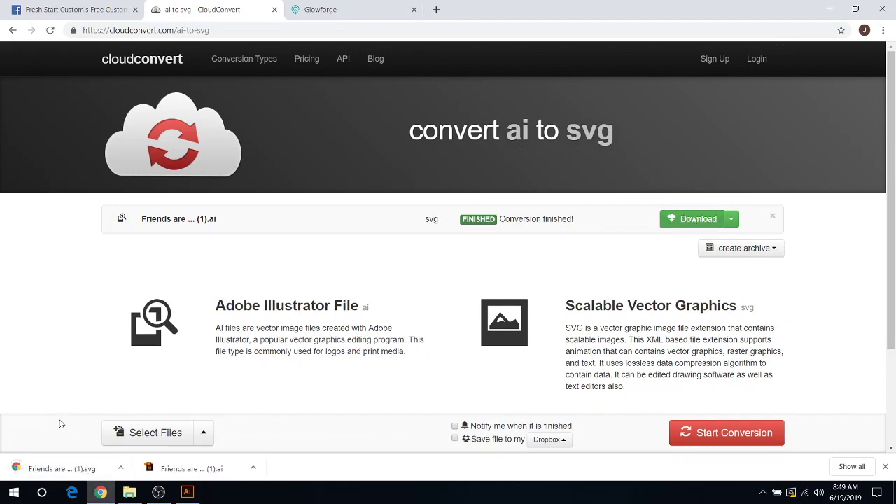
- Preview the downloaded 'Friends are (1).svg' in its own Chrome tab
click(56, 467)
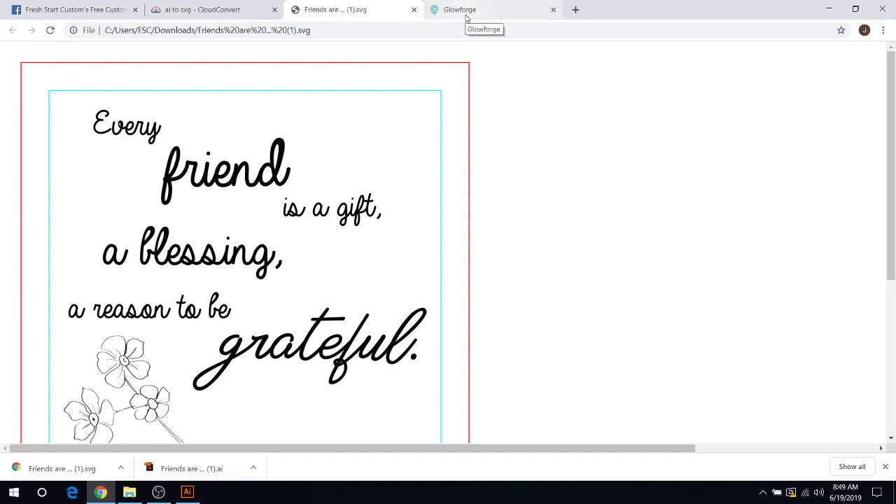
- In Glowforge, upload the 'Friends are (1)' svg from Downloads as a new design
click(467, 16)
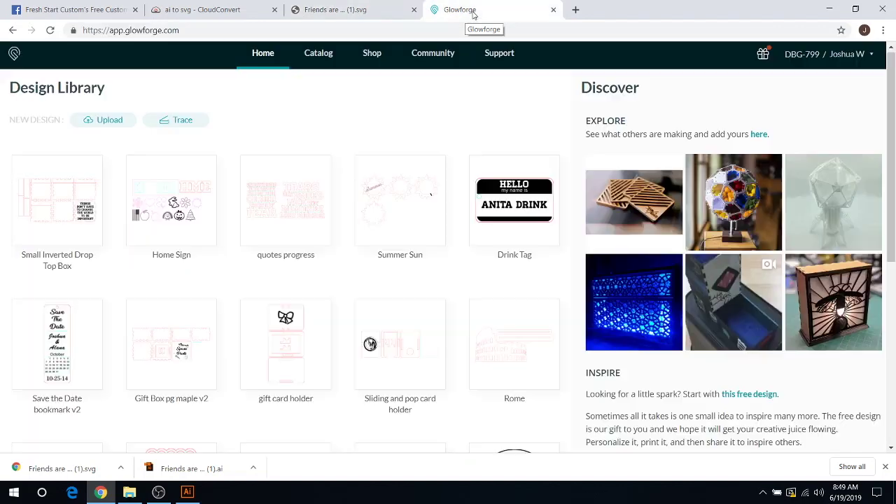
click(95, 120)
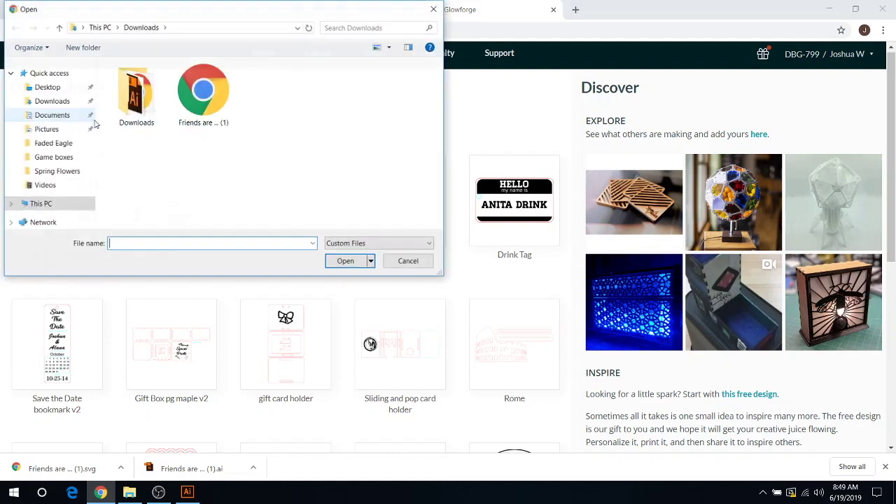
click(214, 114)
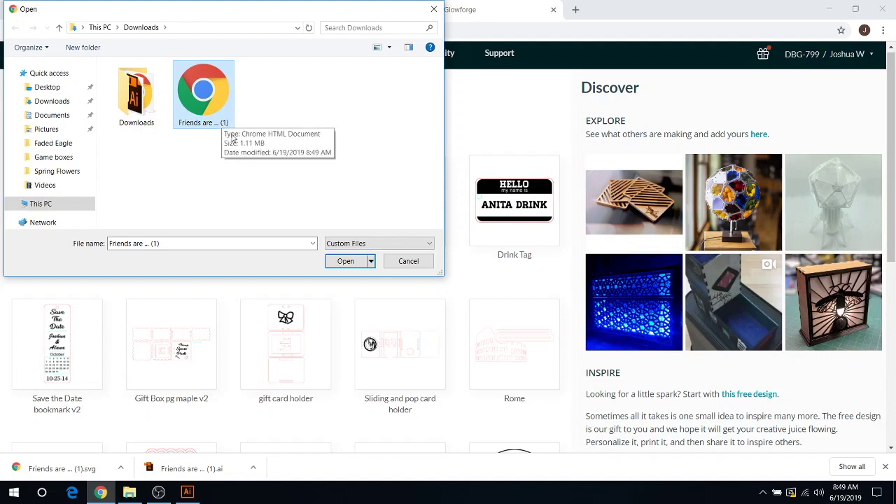
click(352, 262)
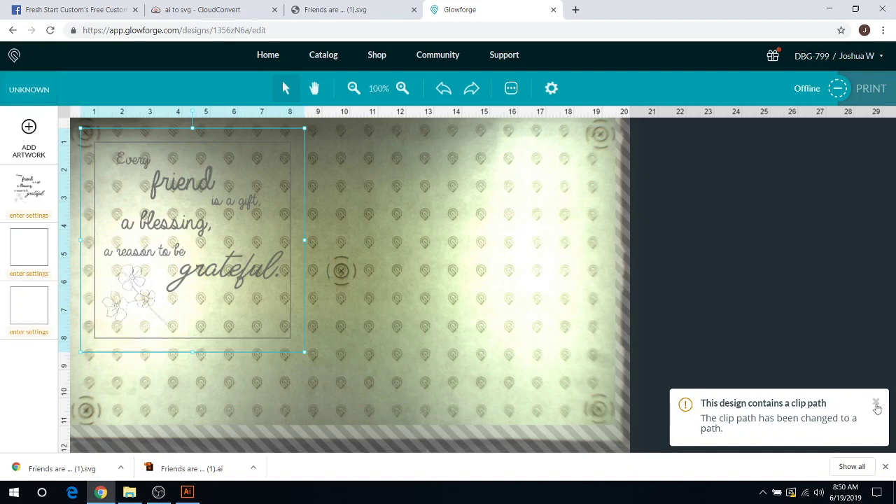
- Dismiss the clip path notice and nudge the artwork into the bed's top-left corner
click(876, 404)
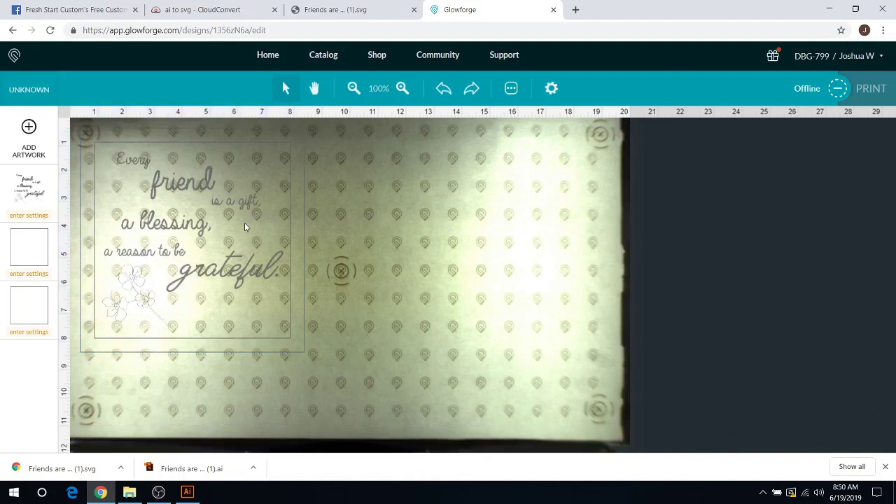
right_click(197, 279)
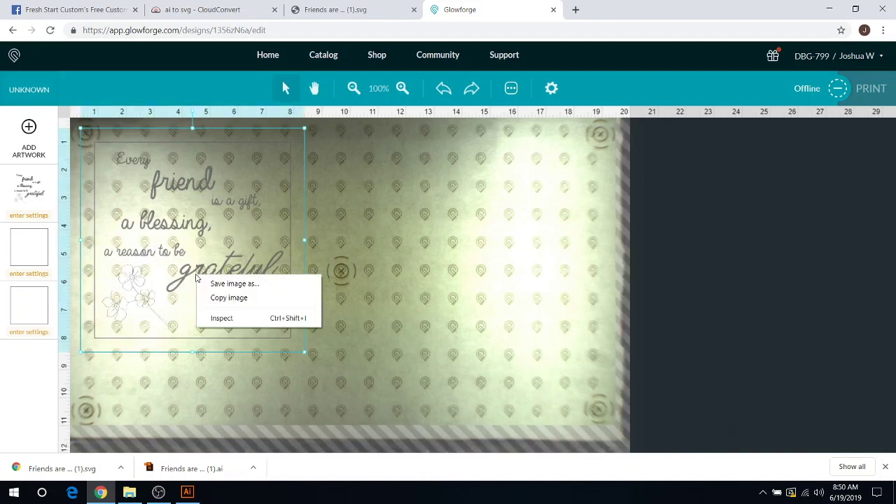
click(137, 228)
drag(118, 218, 144, 238)
key(Left)
key(Left)
key(Left)
key(Left)
key(Left)
key(Left)
key(Left)
key(Up)
key(Up)
key(Up)
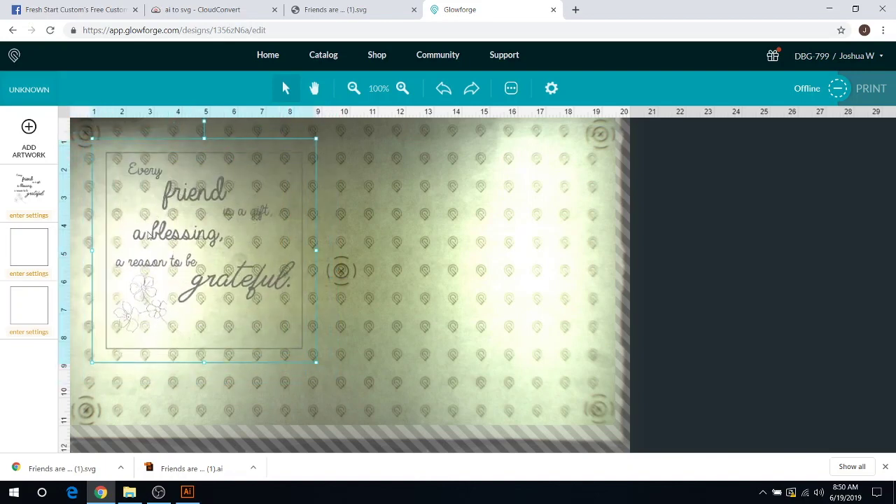
key(Left)
key(Up)
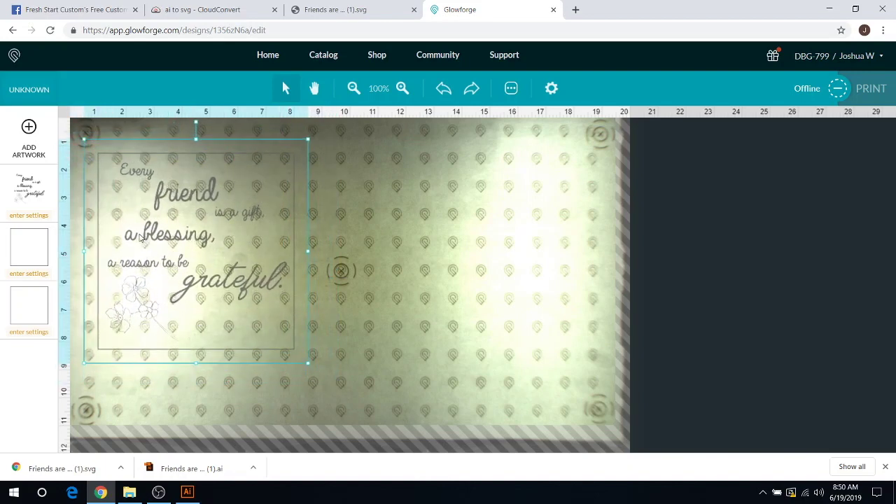
- Set the material to Medium Draftboard and select the whole artwork group
click(28, 95)
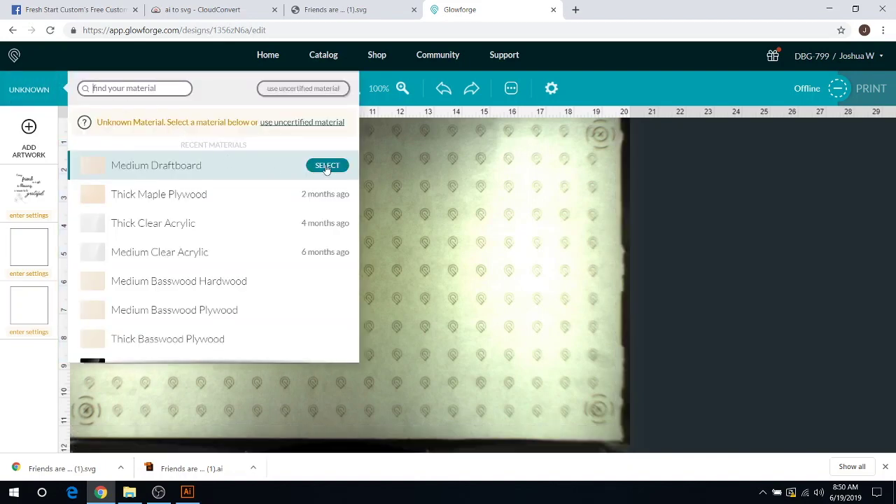
click(326, 165)
click(297, 210)
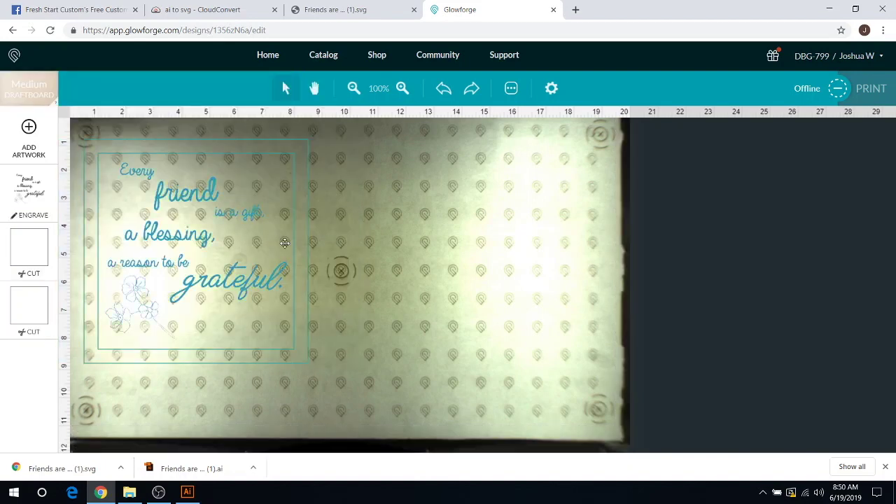
click(182, 238)
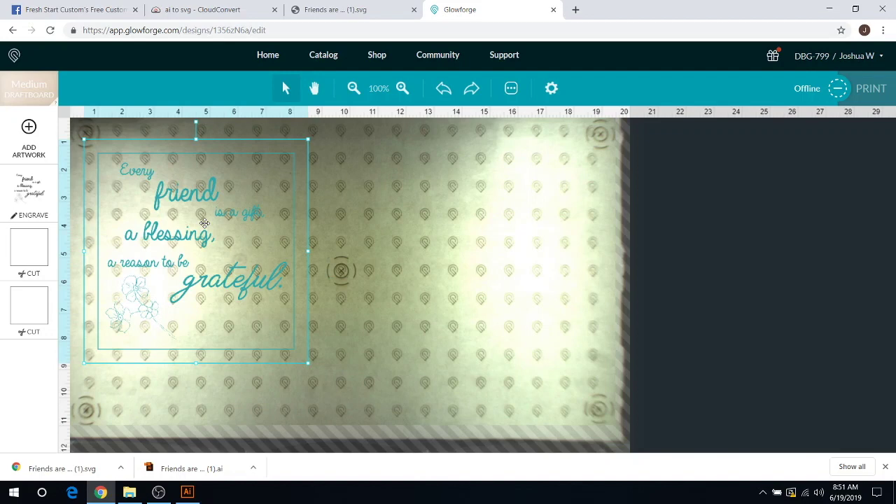
- Paste a second copy of the artwork and place it right of the original
key(ctrl+v)
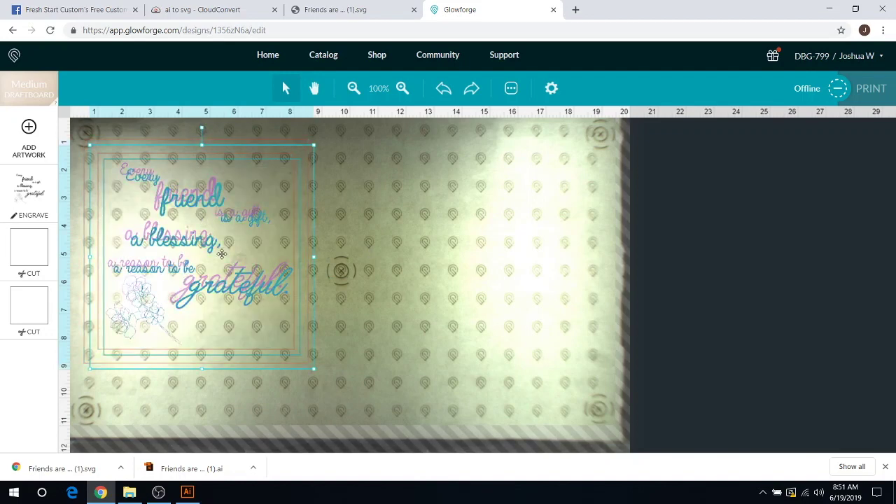
drag(279, 241, 449, 246)
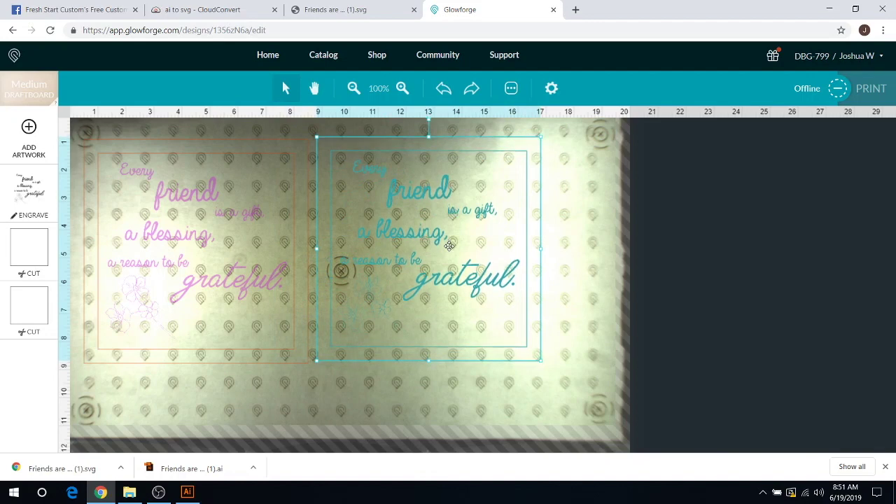
right_click(448, 246)
click(583, 210)
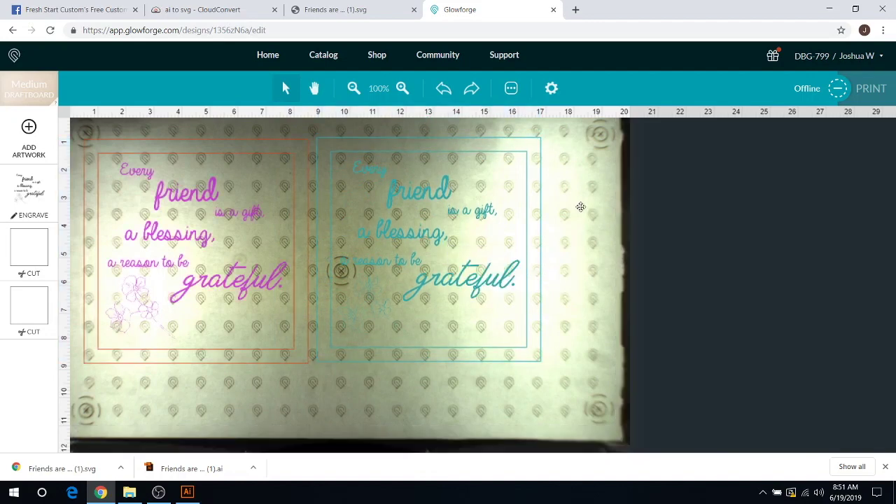
- Select both copies and shift them up and left near the bed's top edge
drag(577, 205, 202, 357)
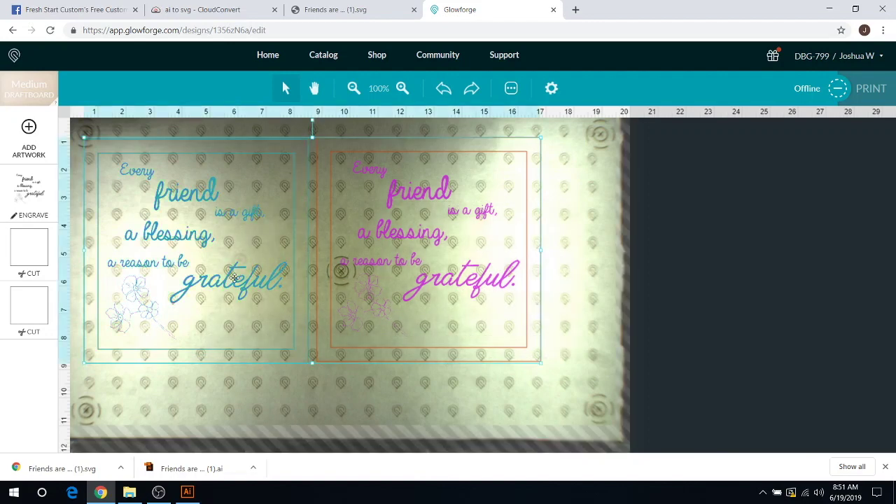
drag(235, 278, 215, 265)
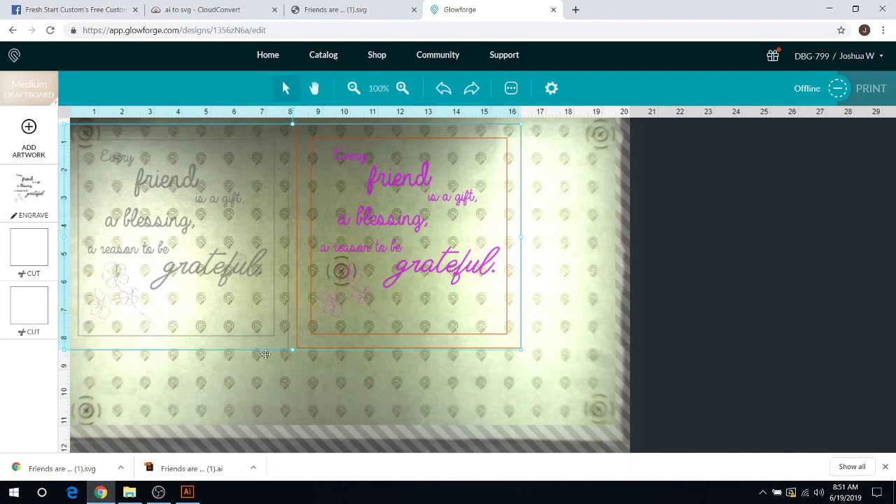
click(285, 392)
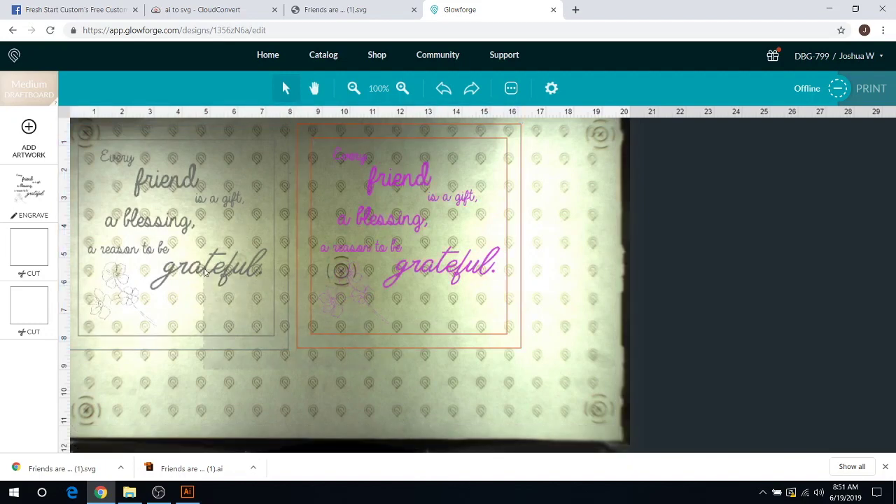
key(ctrl+a)
drag(204, 239, 208, 234)
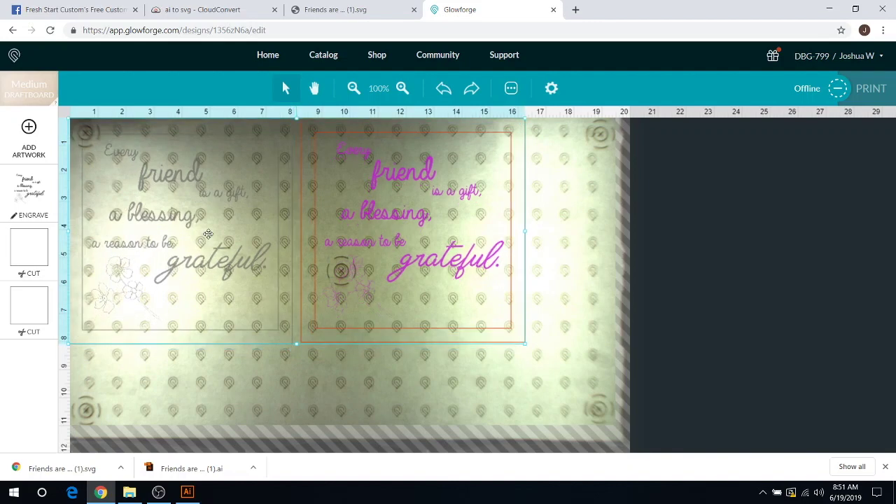
click(262, 394)
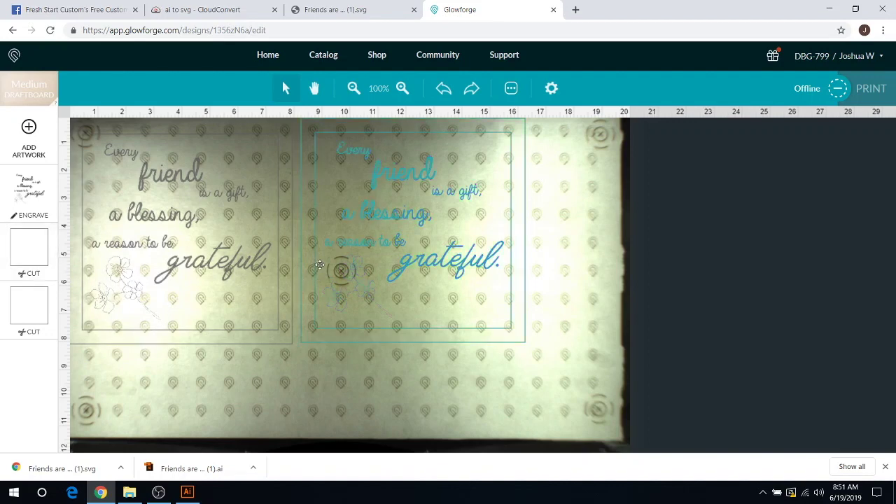
- Change the first cut step to Score, so the steps read engrave, score, cut
click(24, 247)
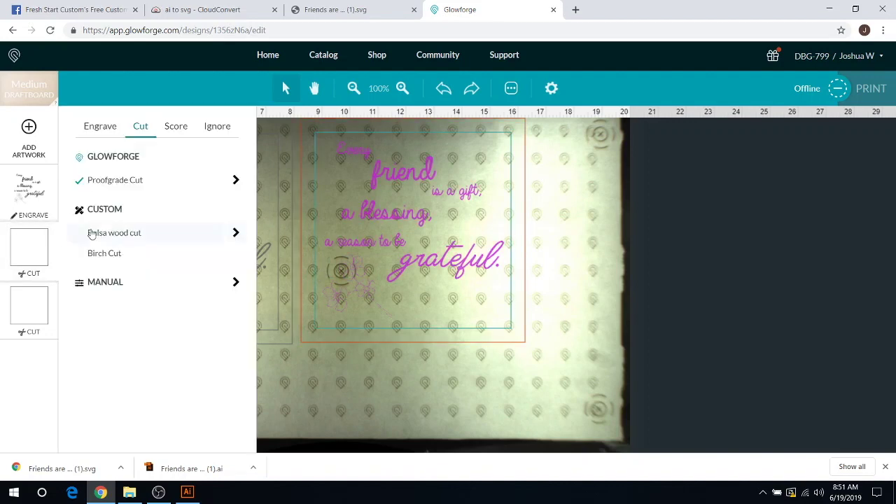
click(179, 128)
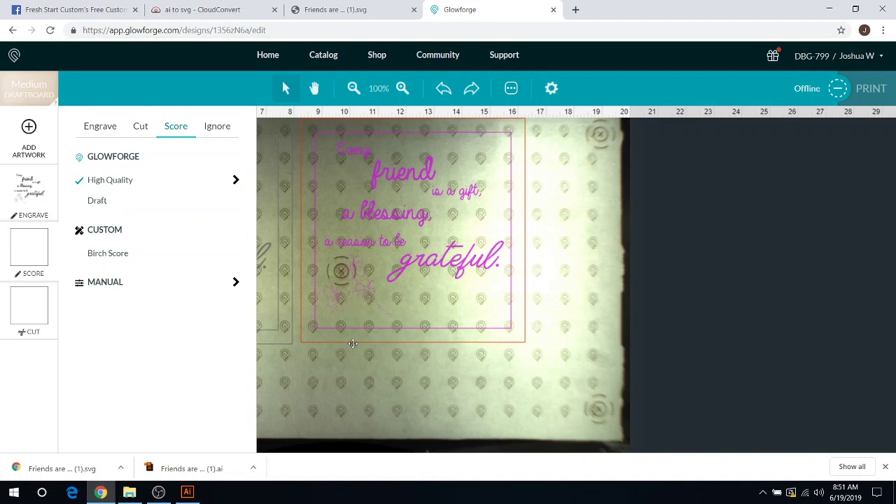
click(359, 407)
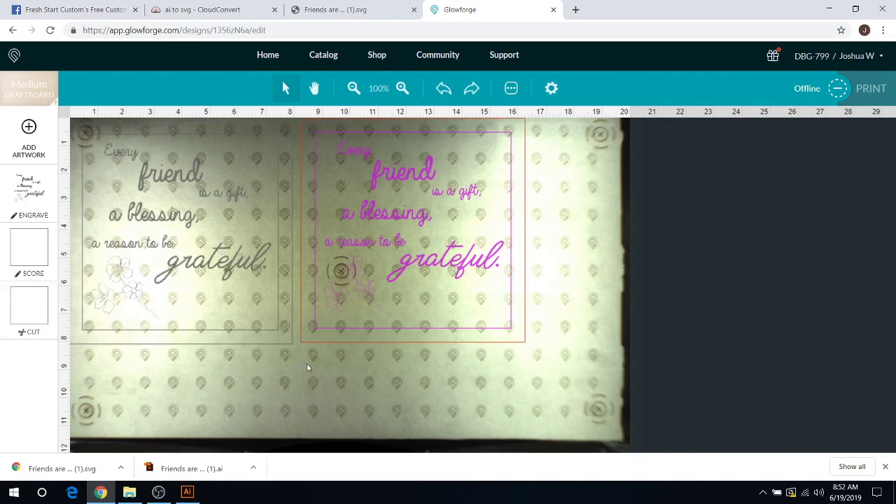
- Nudge both 'Every friend is a gift' copies slightly right and down on the bed
click(241, 270)
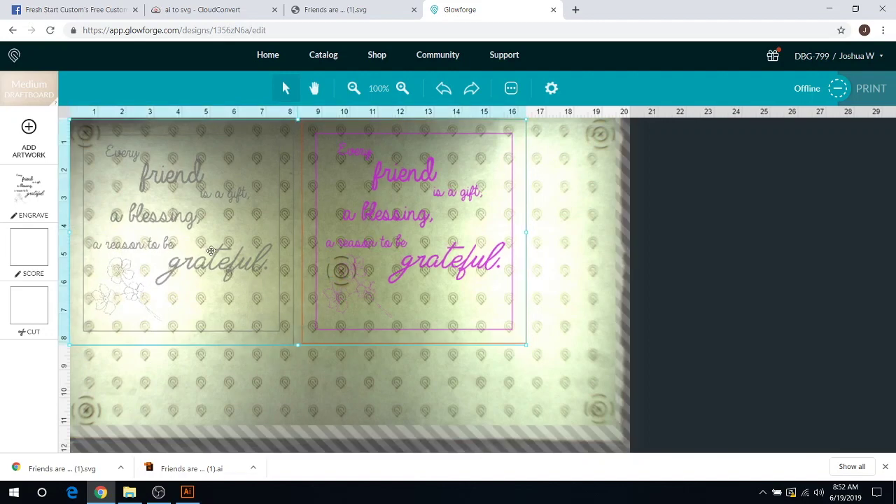
drag(211, 250, 215, 253)
click(224, 402)
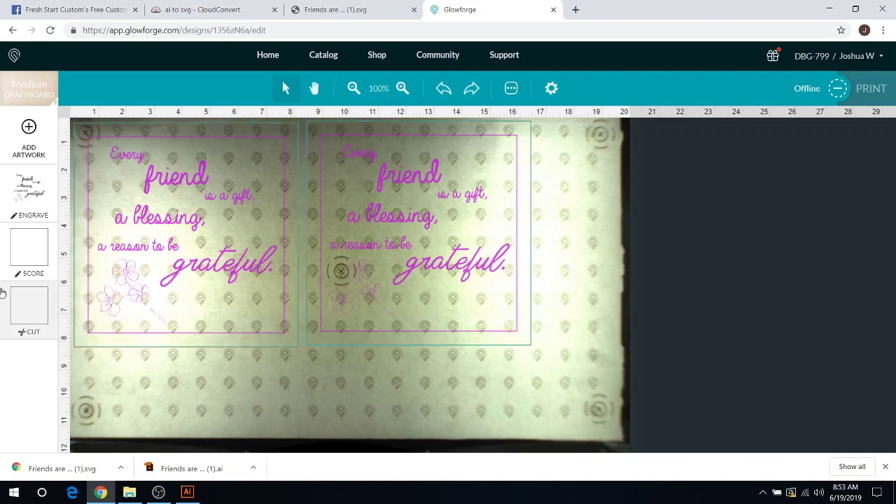
- Show the top of the Fresh Start Custom's Free Custom Files Facebook group page
click(64, 10)
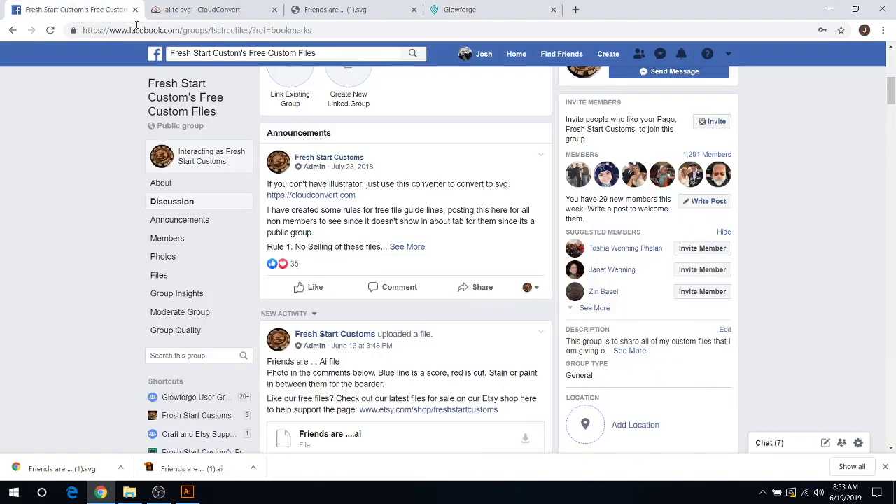
scroll(571, 169, up, 5)
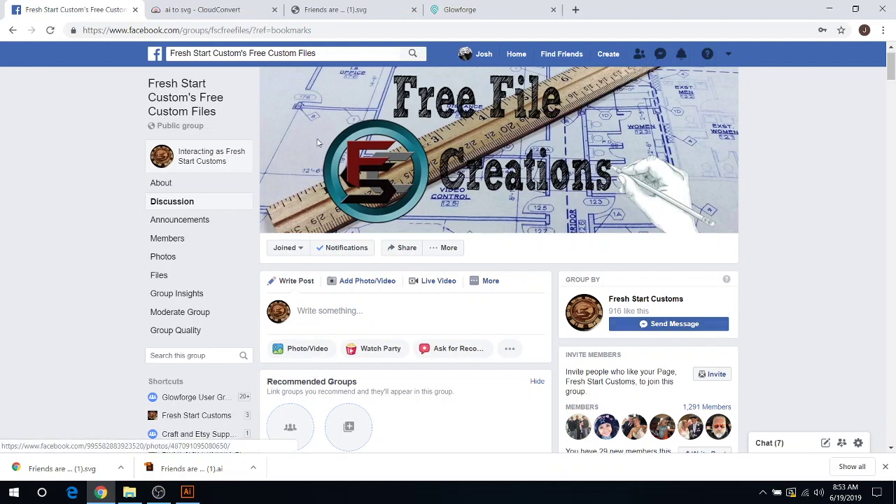
- Switch back to the Glowforge tab with both design copies on Medium Draftboard
click(500, 16)
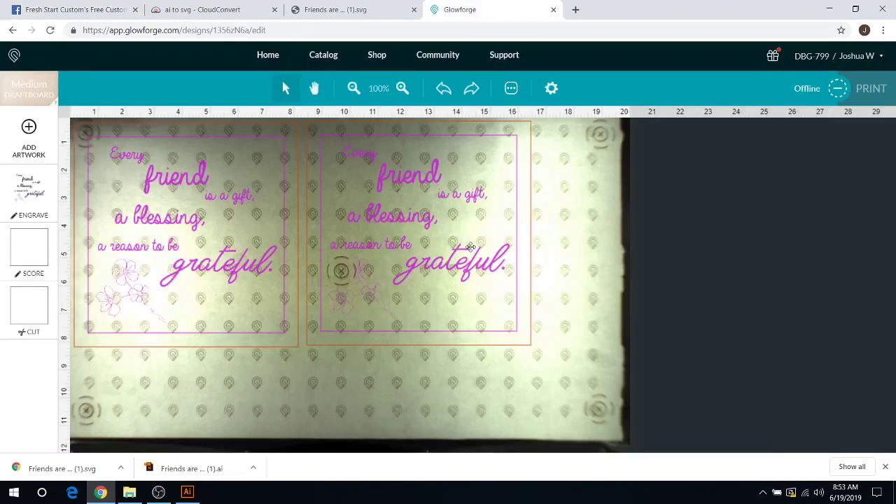